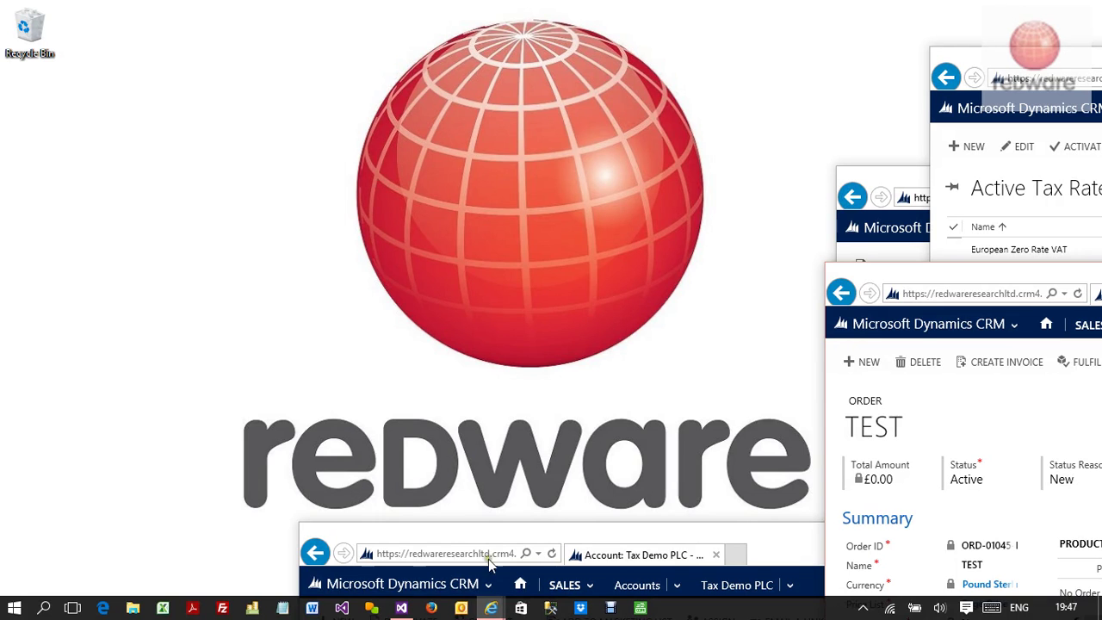
Move the Tax Demo PLC window aside and maximize the TEST order window
mouse_move(506, 535)
left_mouse_down()
mouse_move(373, 372)
mouse_move(351, 536)
left_mouse_up()
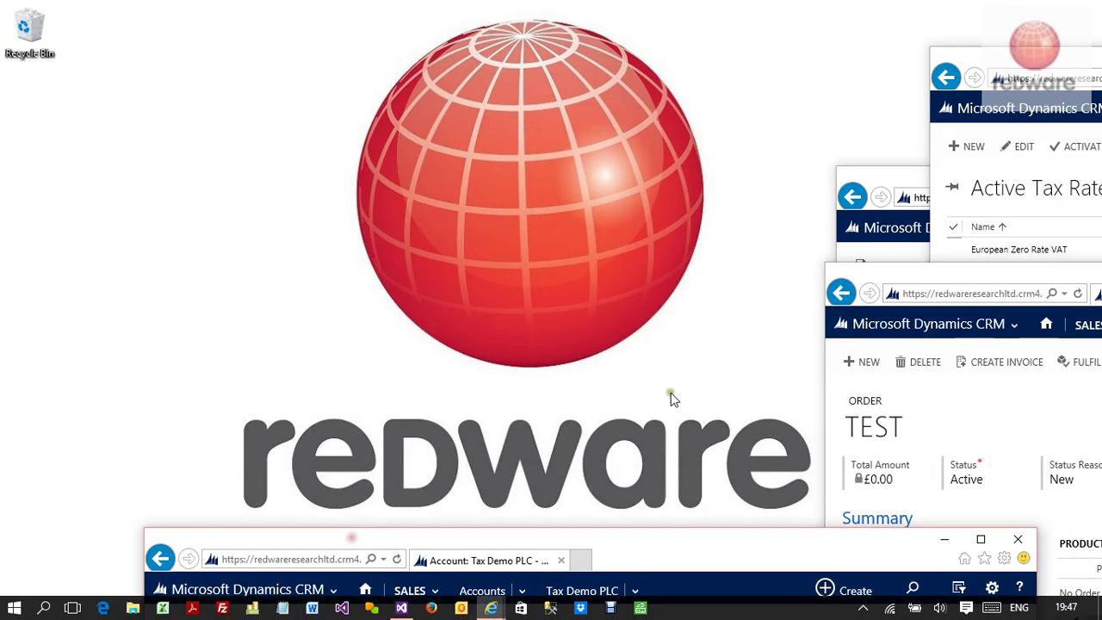
double_click(905, 284)
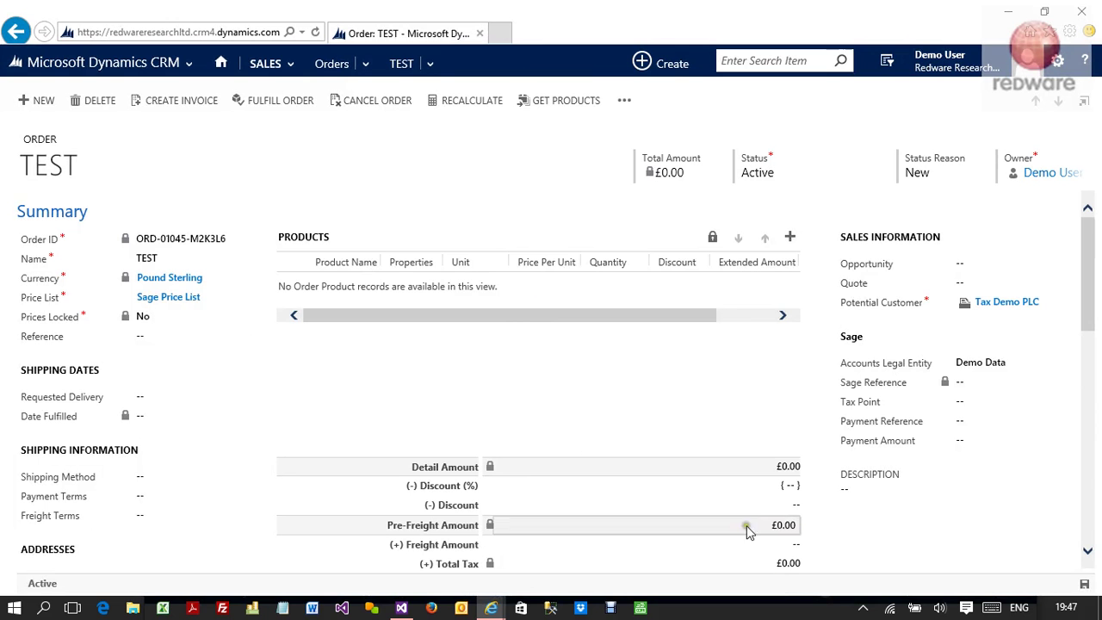
Add the existing 10gb Hard Drive product as a line on order TEST
left_click(790, 238)
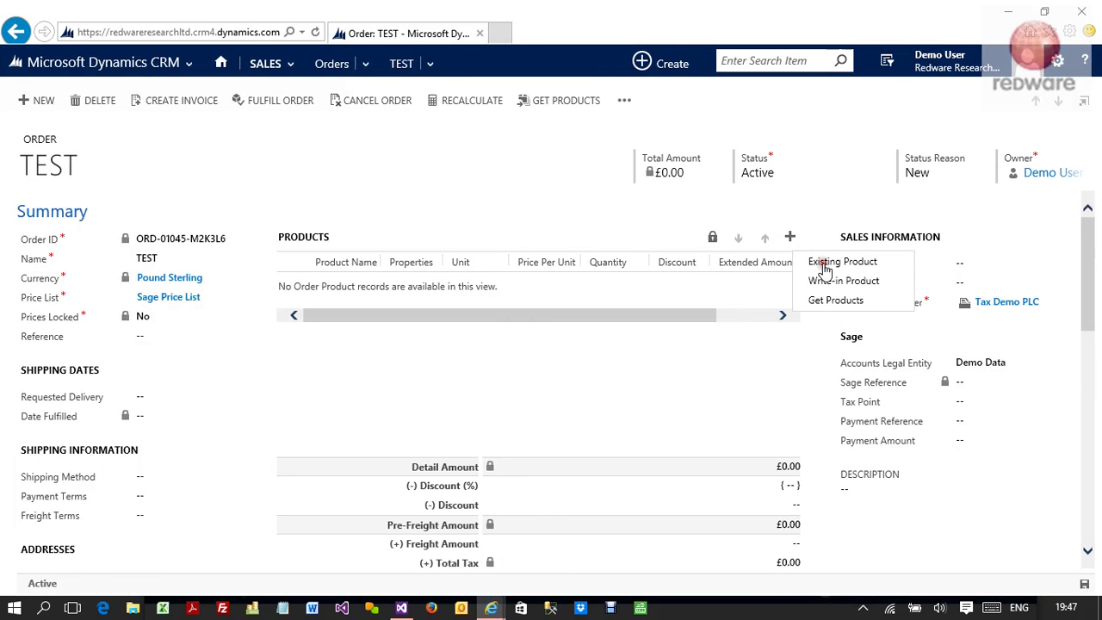
left_click(823, 262)
left_click(434, 281)
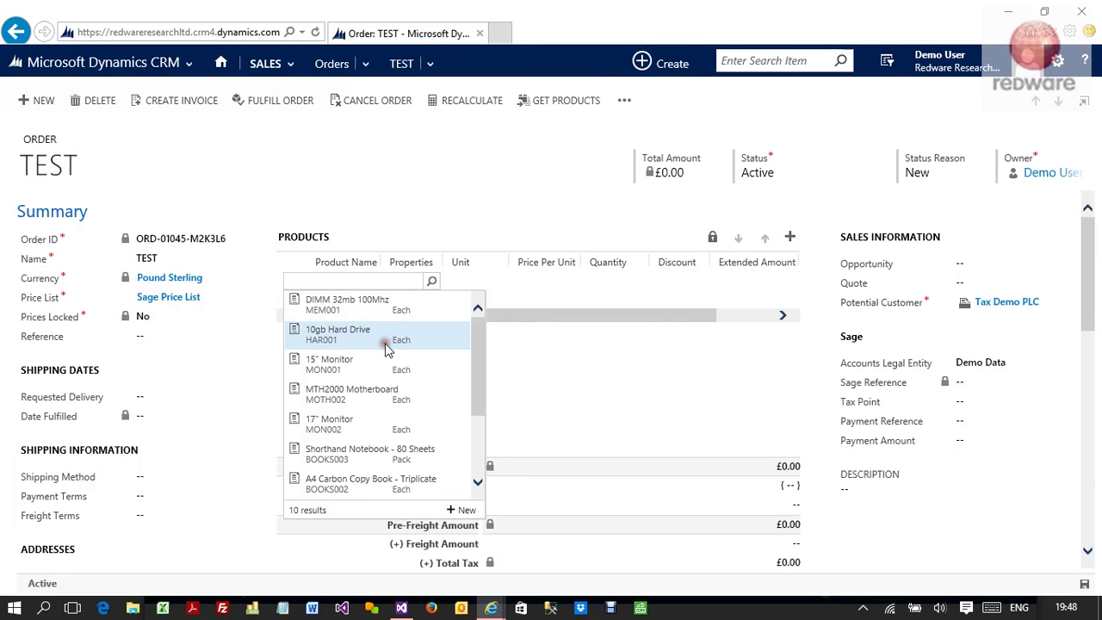
left_click(387, 341)
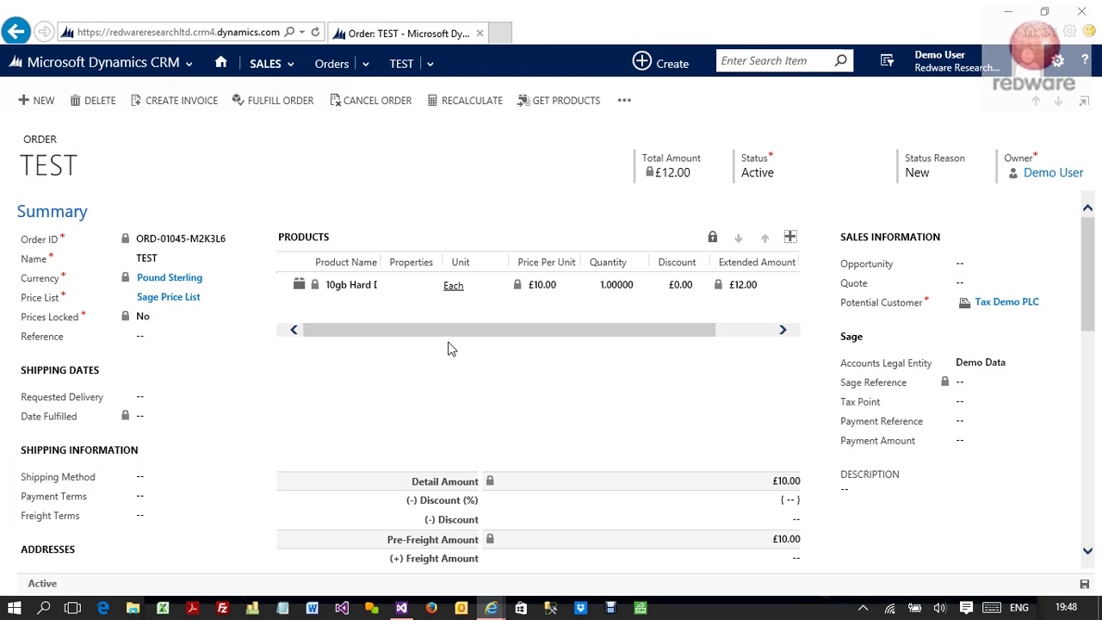
mouse_move(538, 284)
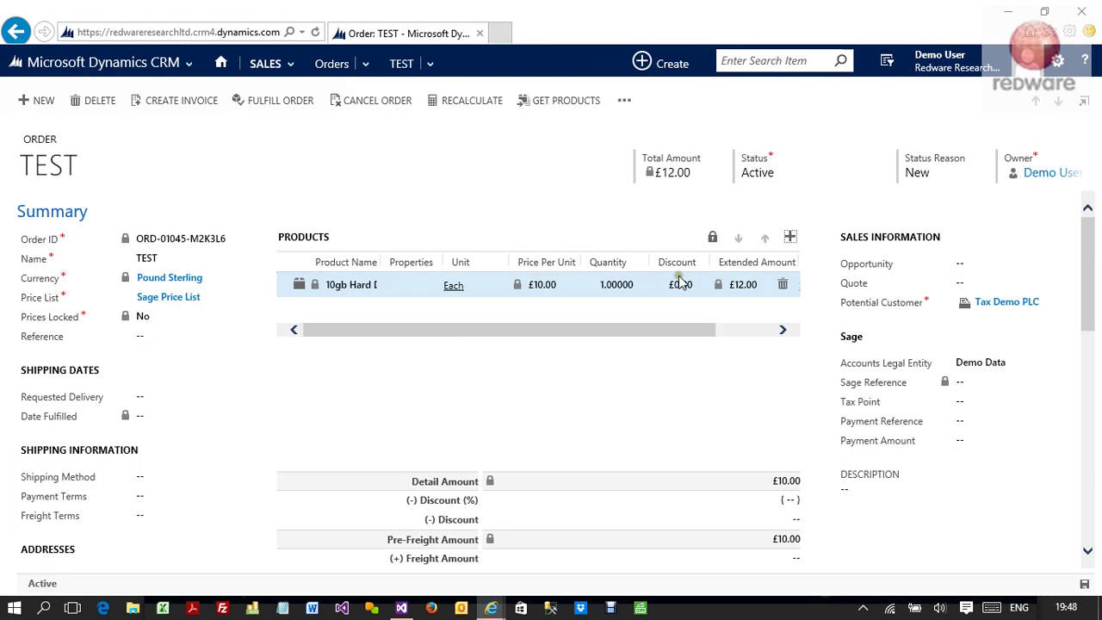
scroll(809, 551, "down", 2)
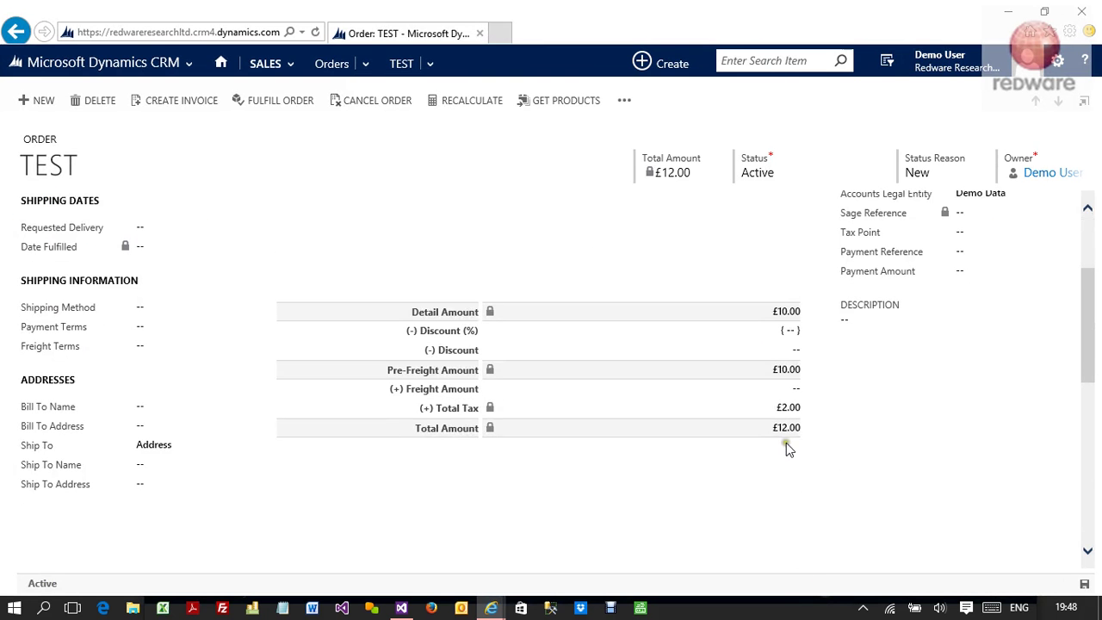
scroll(793, 411, "up", 2)
Set the line quantity to 2 (£24.00 total, £4.00 tax) and open its details
left_click(602, 289)
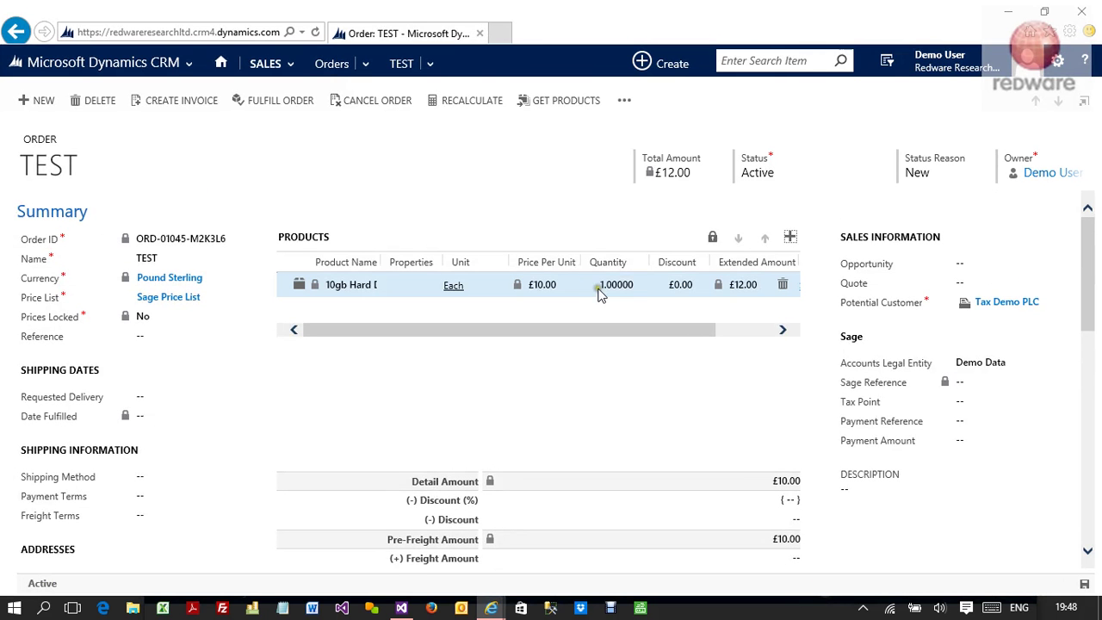
left_click(611, 287)
type("2")
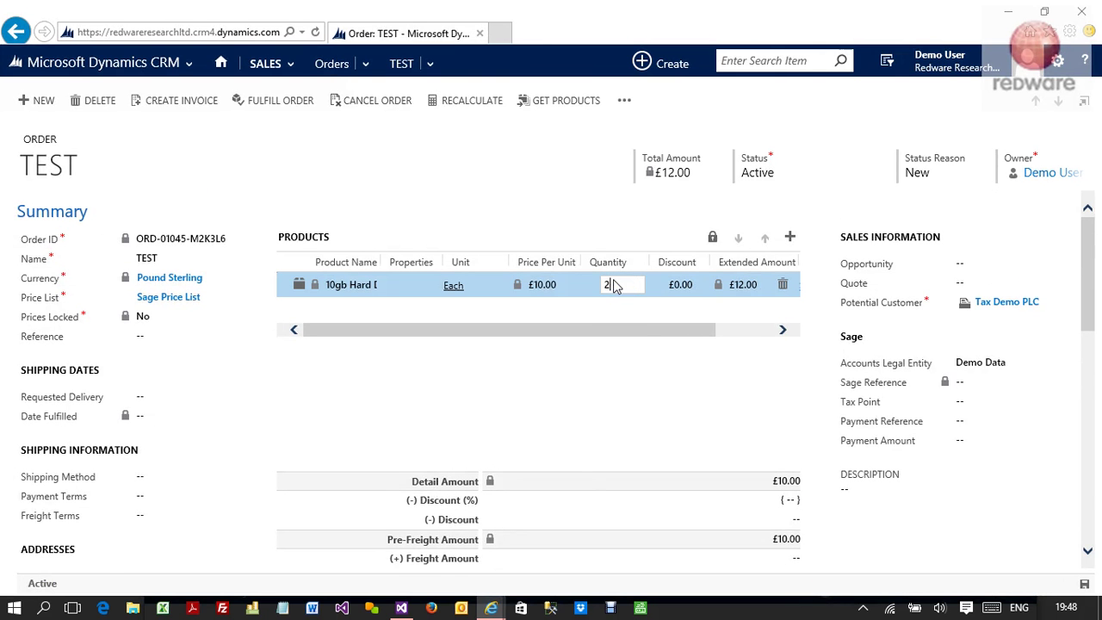
key("Tab")
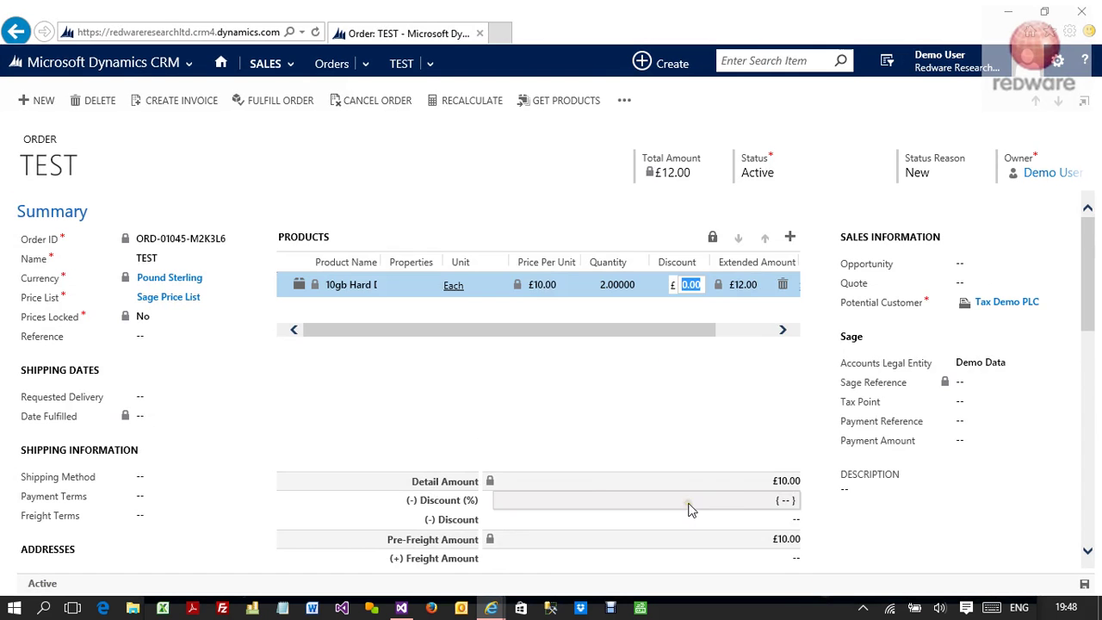
left_click(742, 500)
scroll(858, 501, "down", 3)
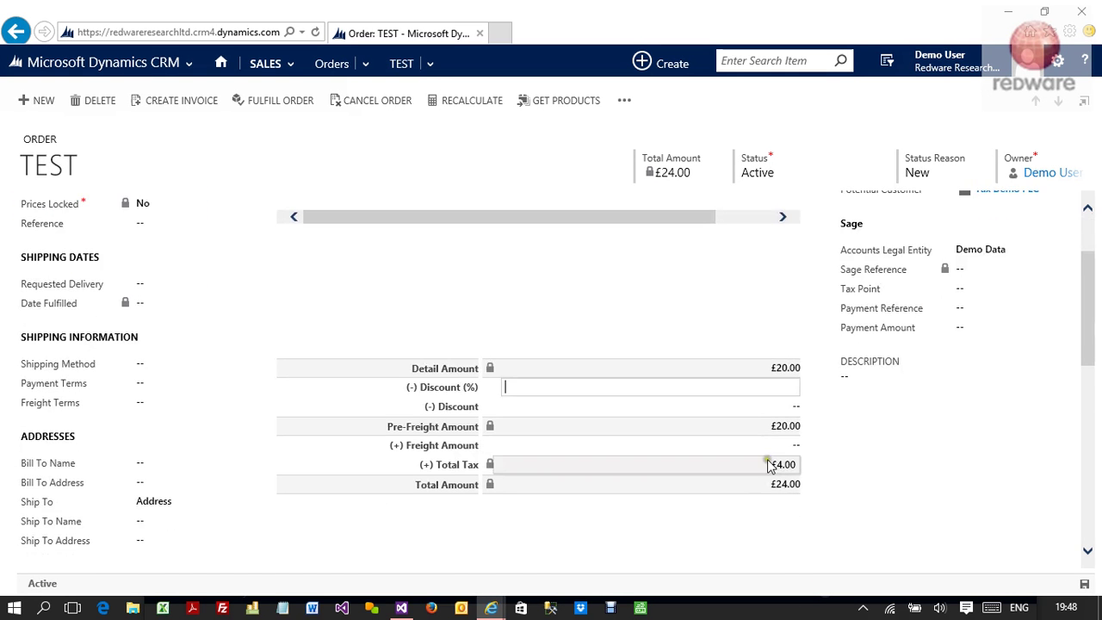
scroll(600, 308, "up", 3)
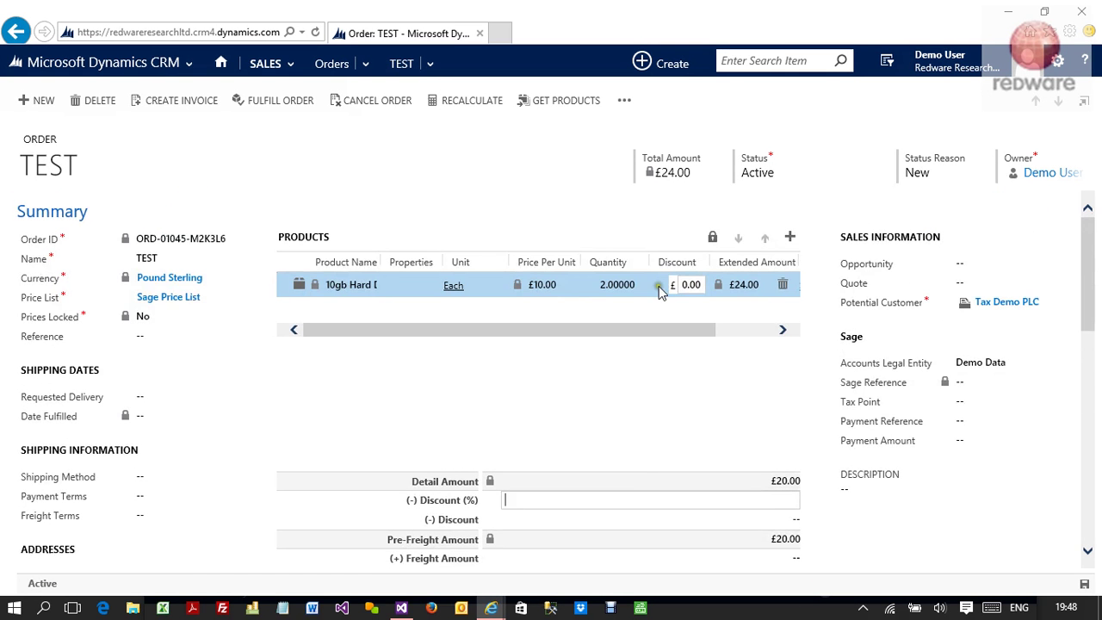
left_click(417, 290)
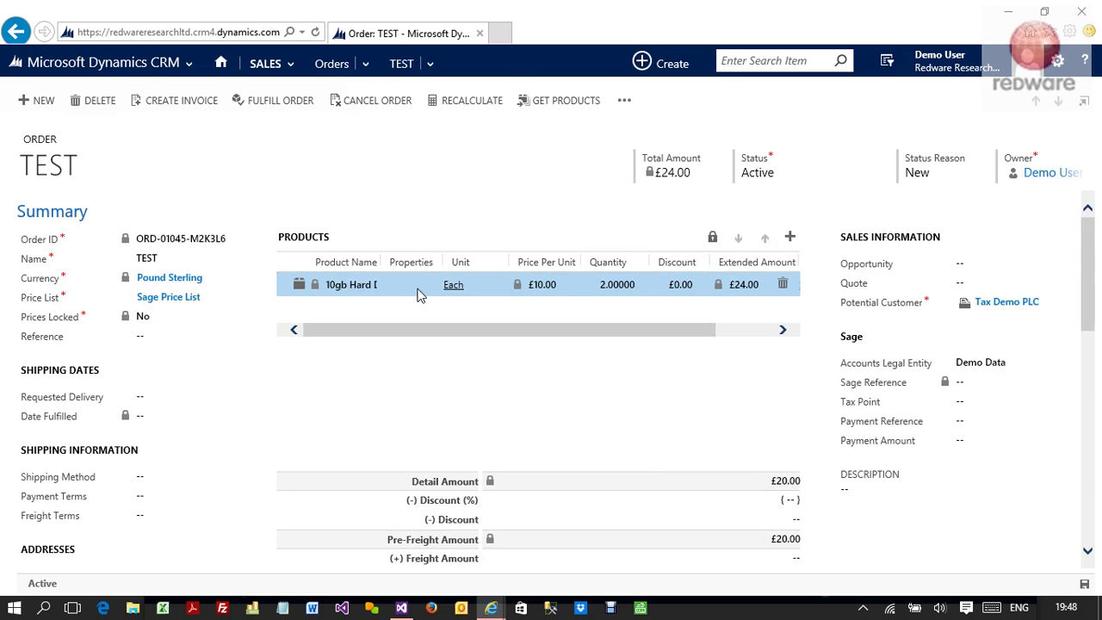
double_click(417, 293)
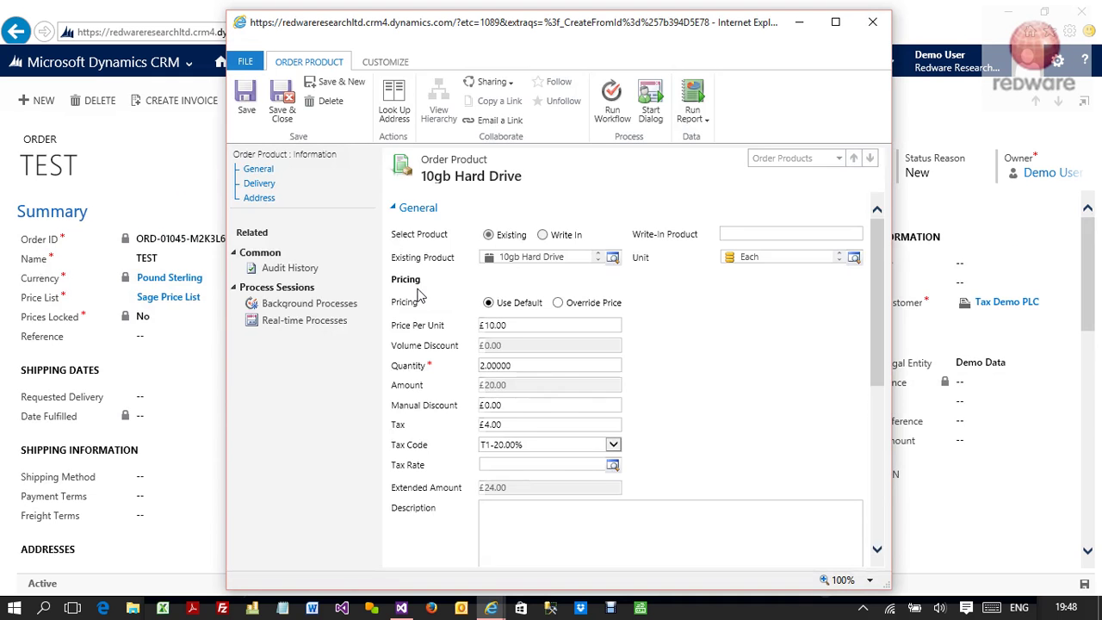
Check the line's T1-20.00% tax code, then delete the 10gb Hard Drive line from the order
left_click(614, 445)
left_click(614, 445)
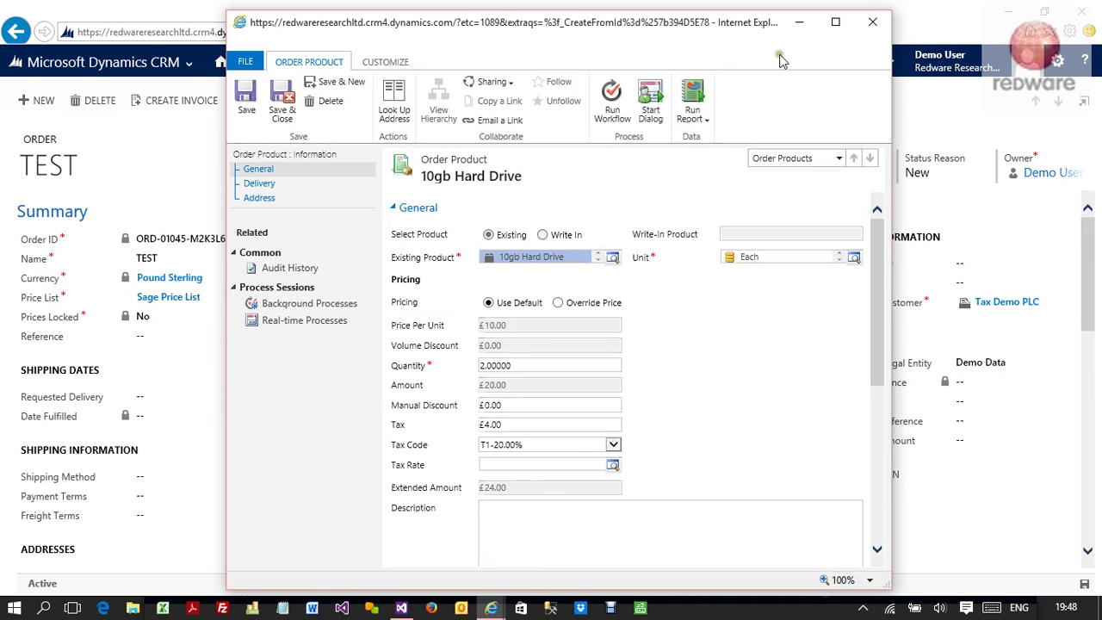
left_click(873, 22)
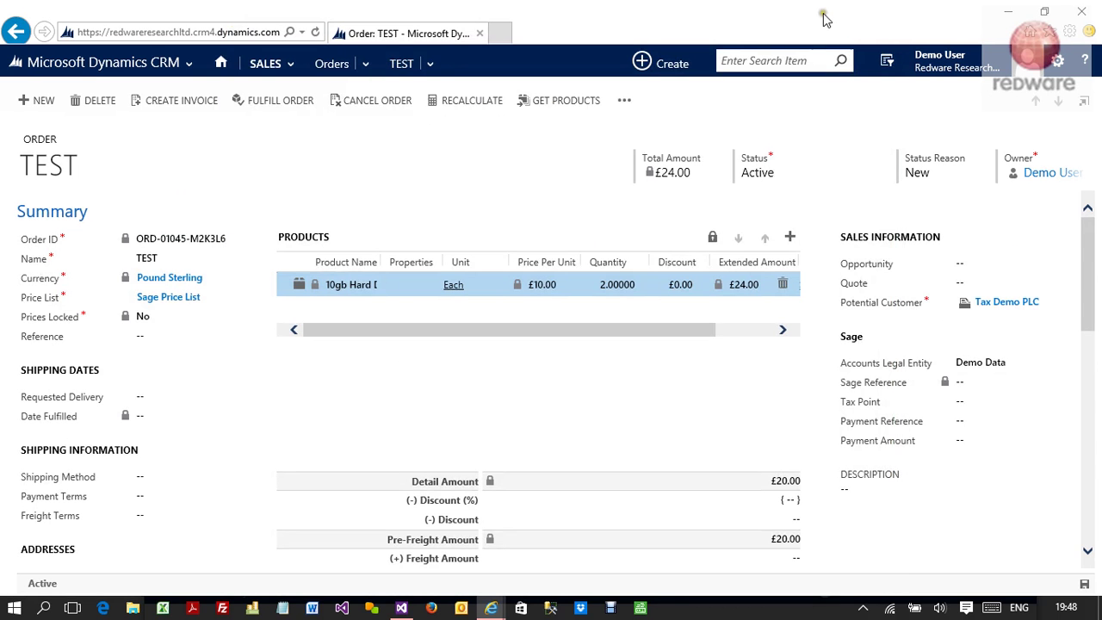
left_click(782, 284)
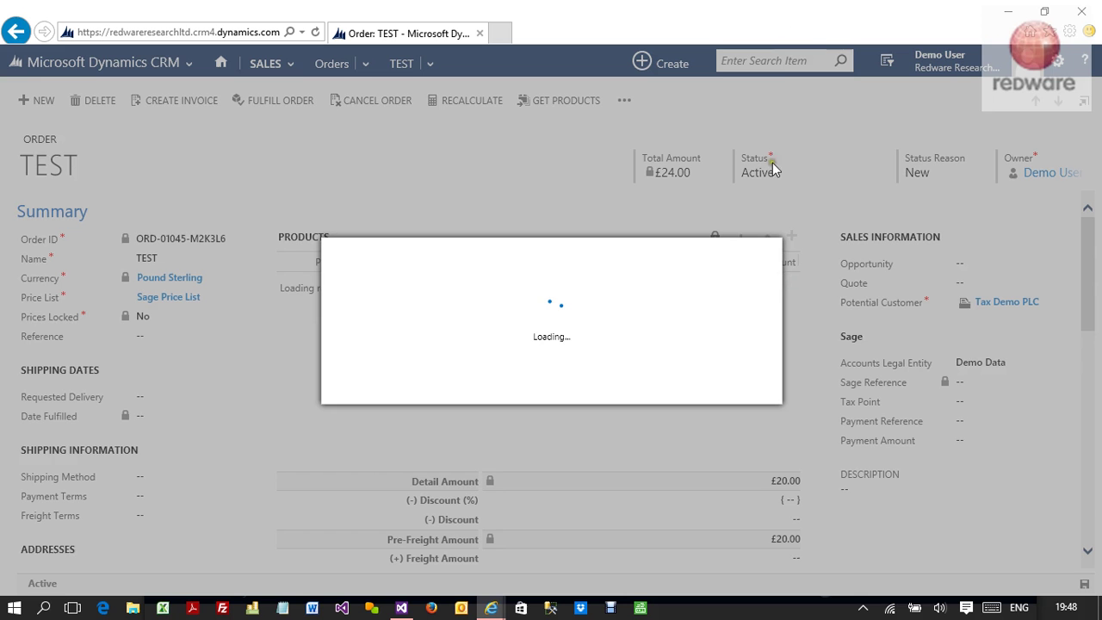
left_click(653, 386)
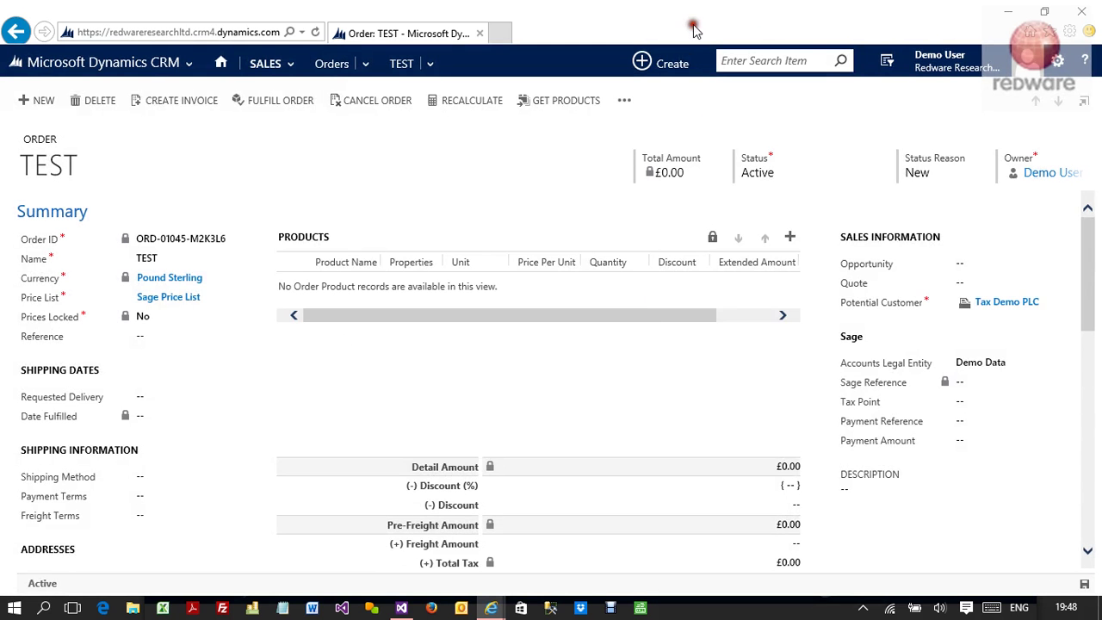
double_click(702, 15)
Set the 10gb Hard Drive product record's tax code to T5-5.00% and save it
left_click_drag(702, 15, 557, 317)
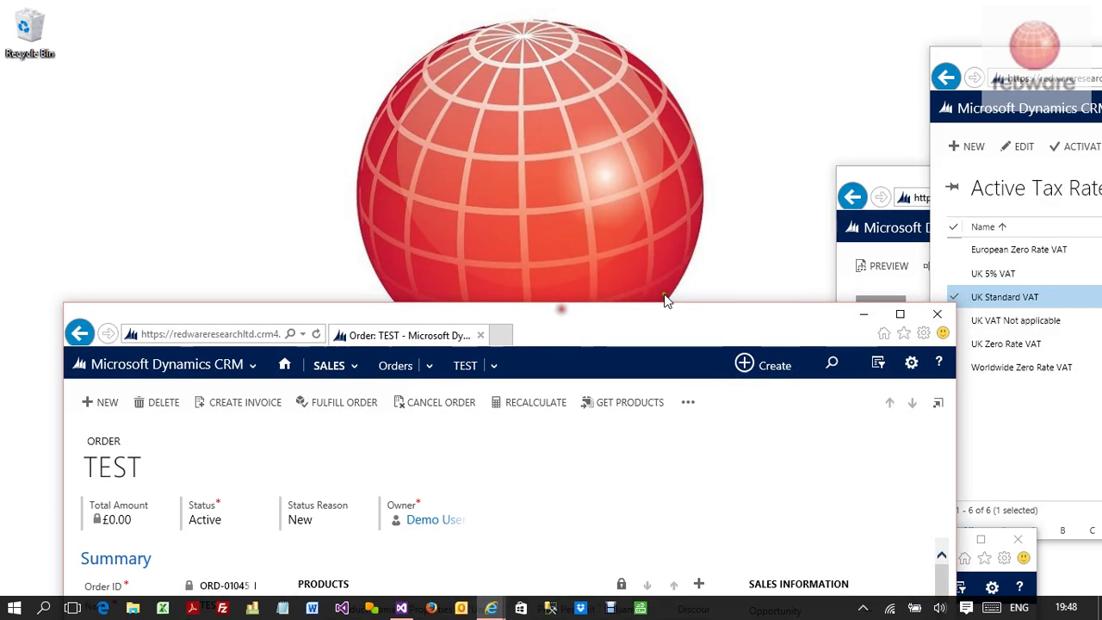
left_click(882, 189)
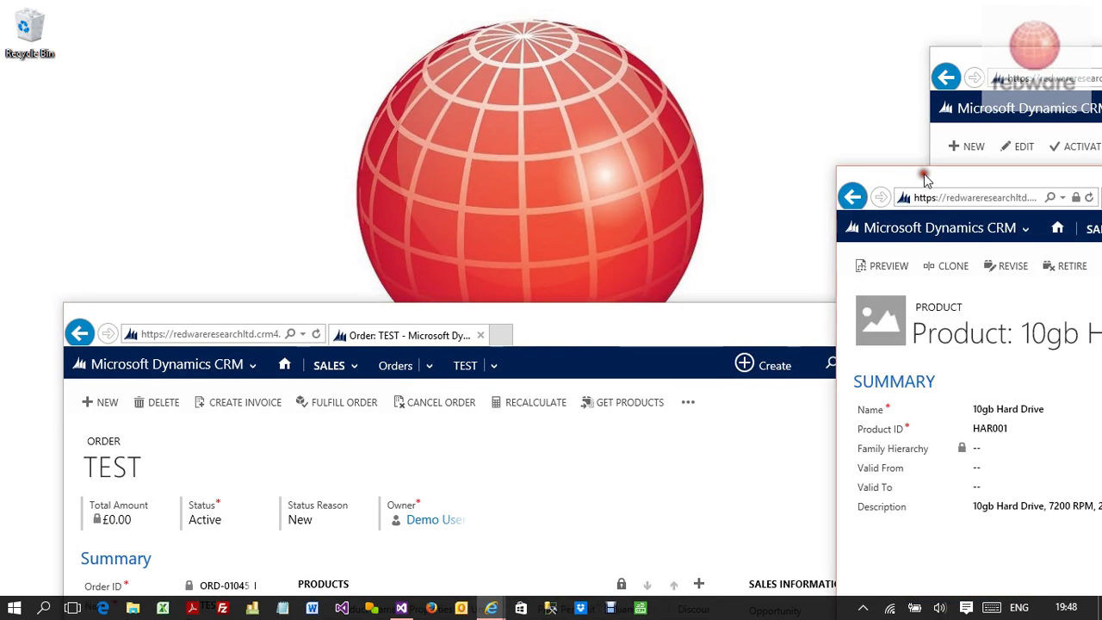
double_click(923, 178)
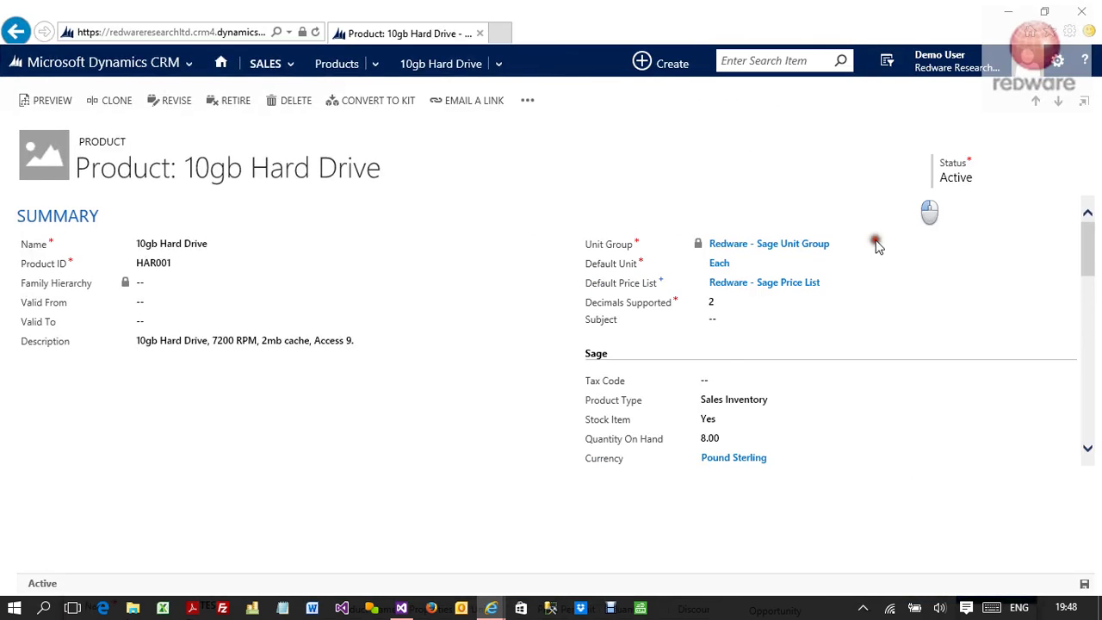
left_click(721, 381)
left_click(723, 401)
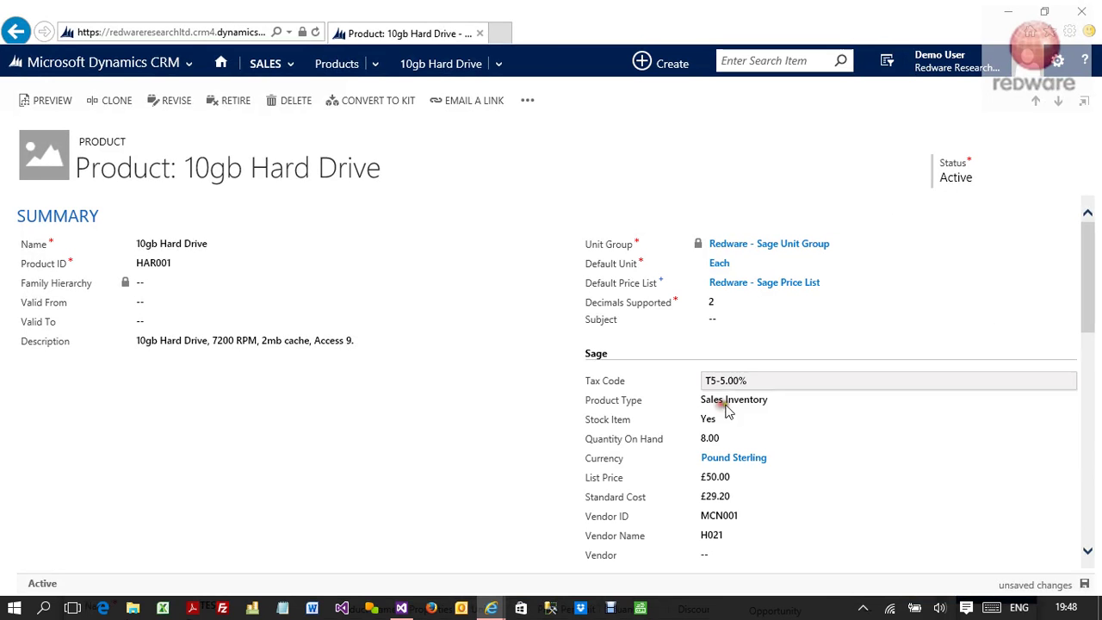
left_click(1085, 584)
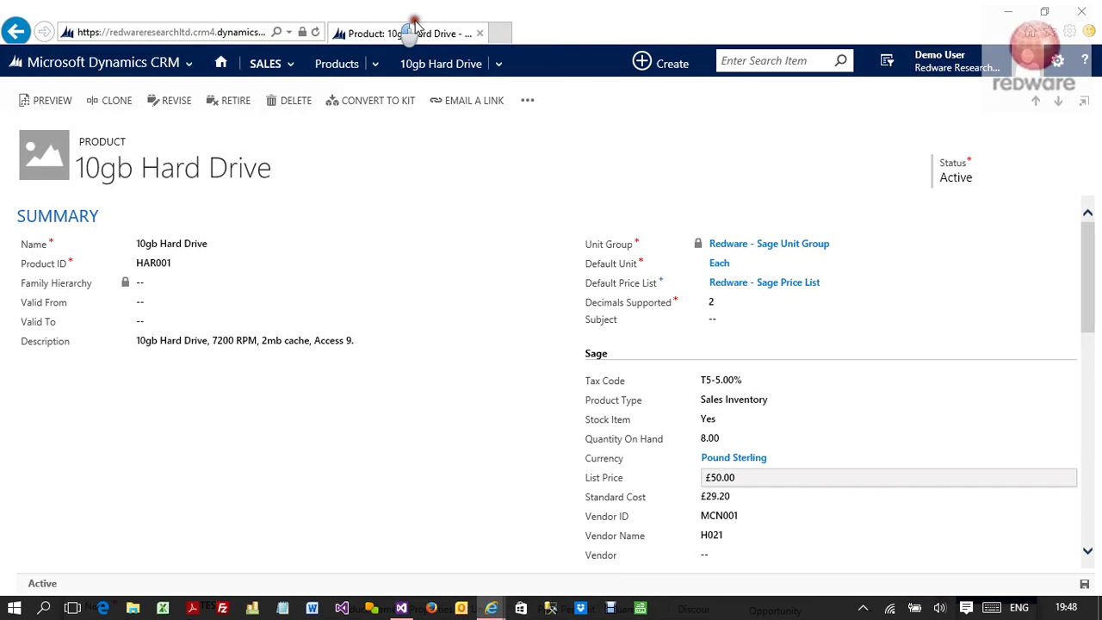
mouse_move(502, 5)
left_mouse_down()
mouse_move(758, 74)
mouse_move(824, 151)
left_mouse_up()
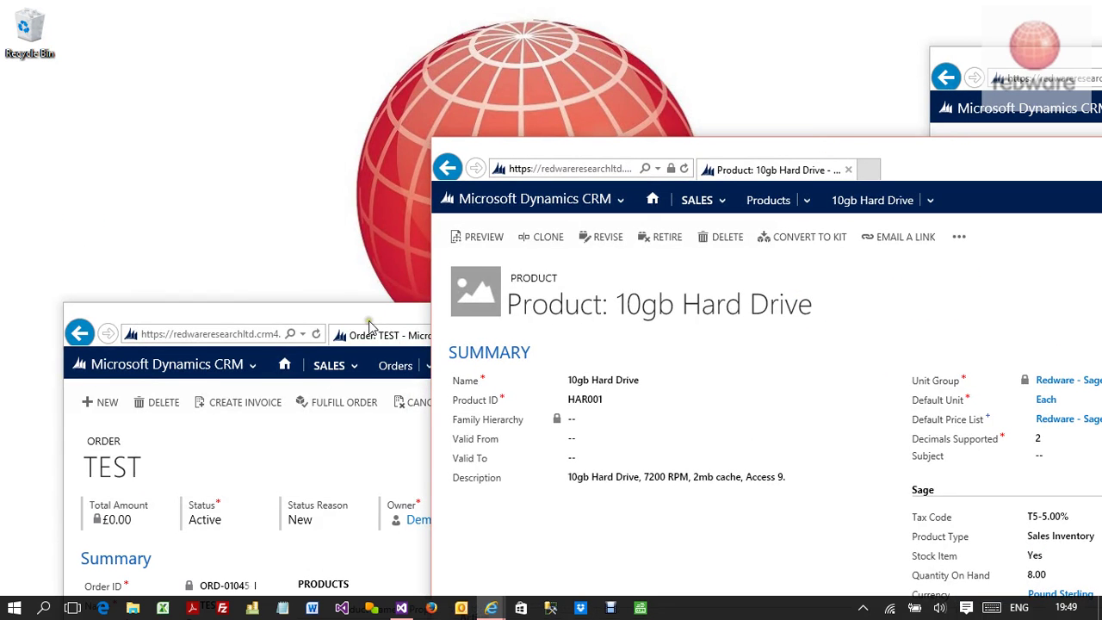
left_click(375, 315)
Re-add the 10gb Hard Drive to order TEST, now taxed at 5% for a £10.50 total
double_click(373, 321)
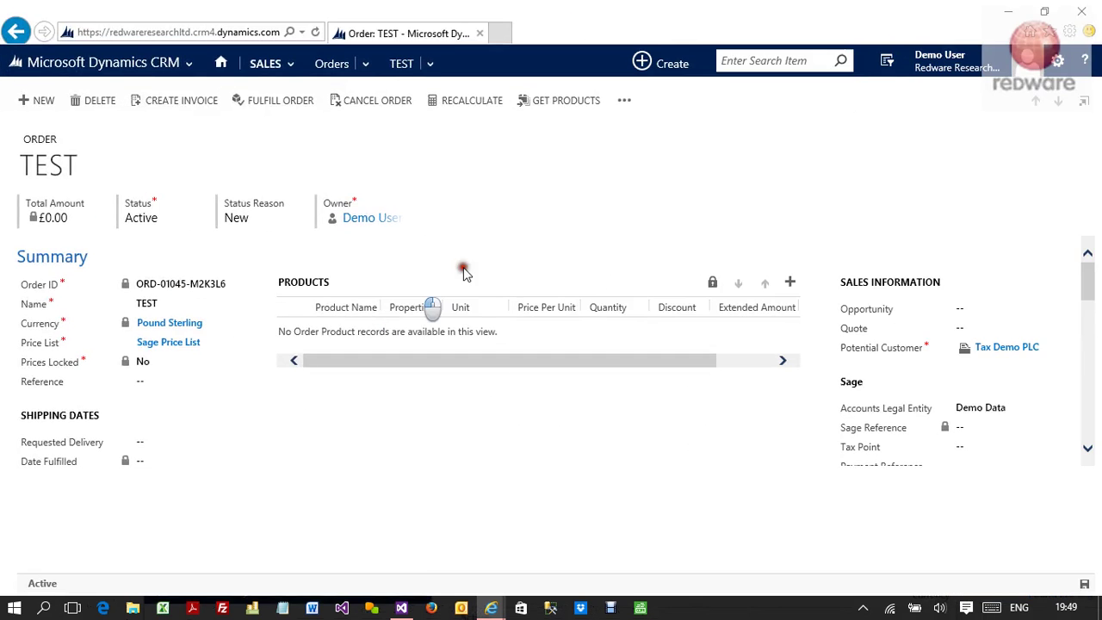
left_click(789, 239)
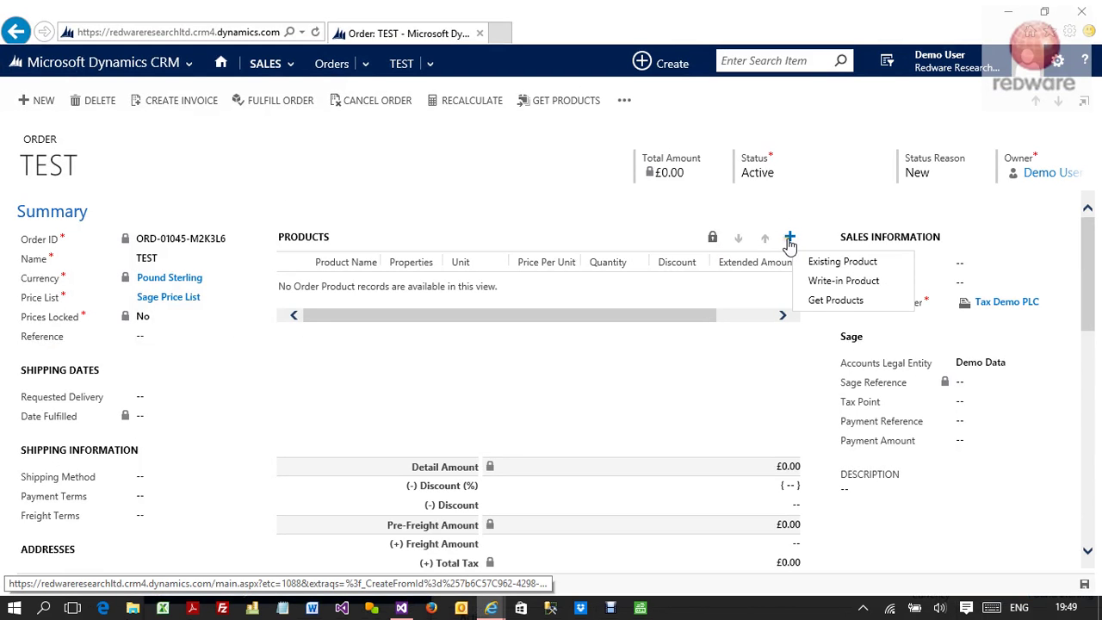
left_click(805, 260)
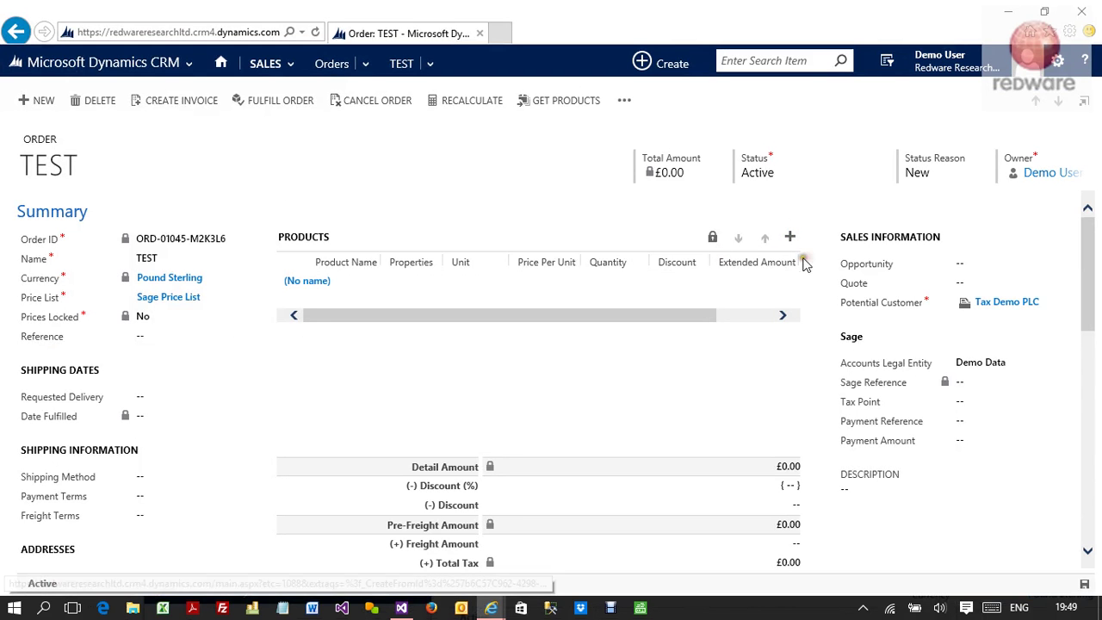
left_click(431, 282)
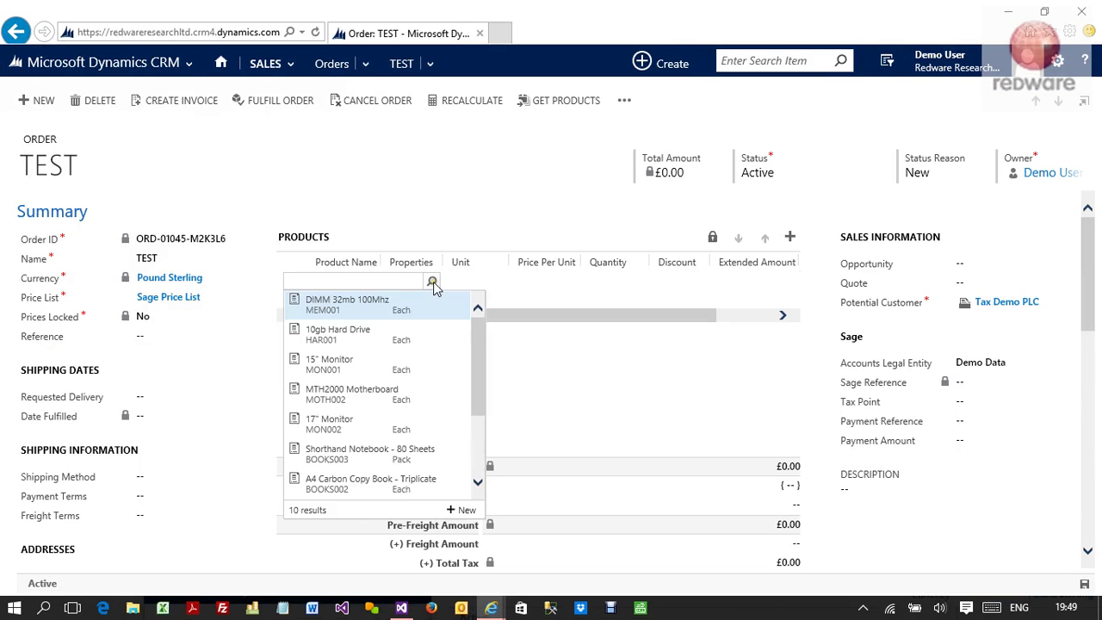
left_click(406, 340)
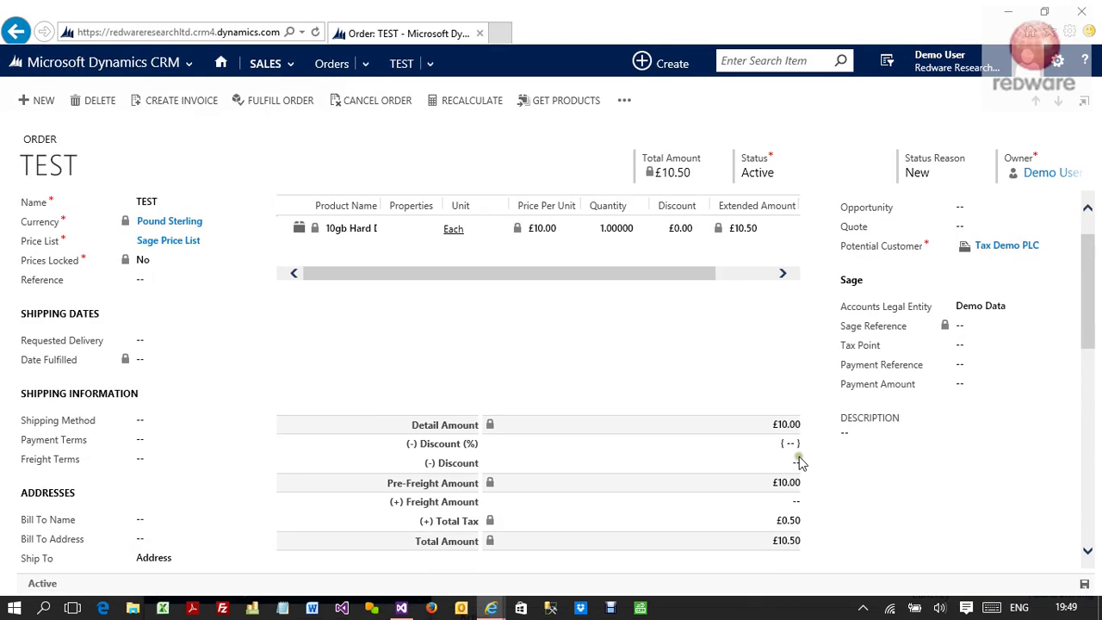
Delete the hard drive line so order TEST is empty again
scroll(775, 396, "up", 1)
left_click(778, 288)
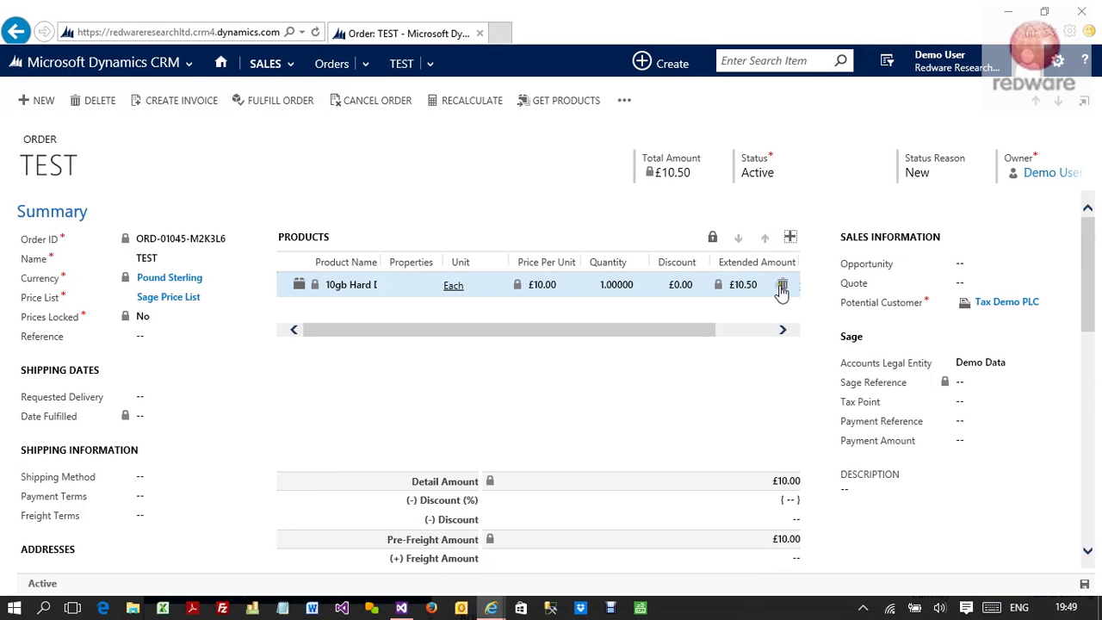
double_click(779, 287)
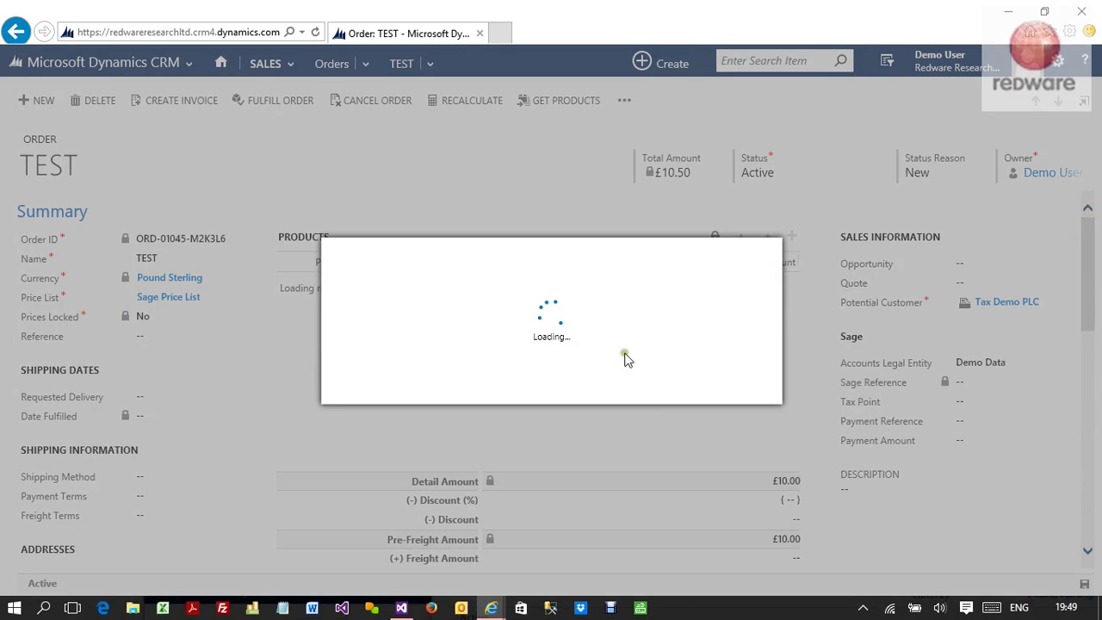
left_click(654, 386)
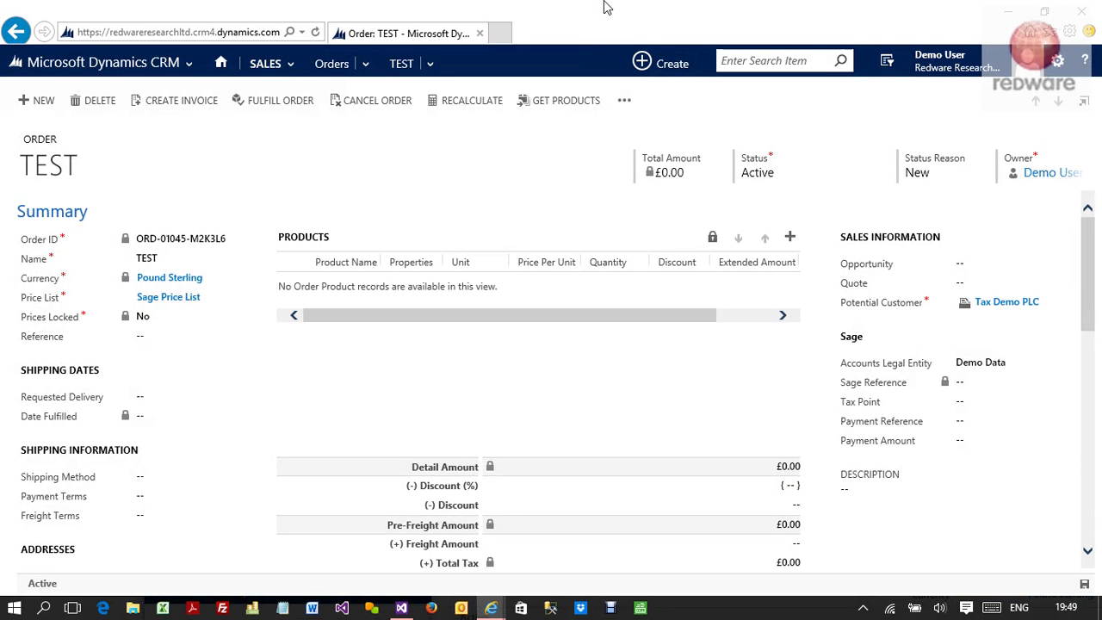
left_click_drag(594, 11, 306, 564)
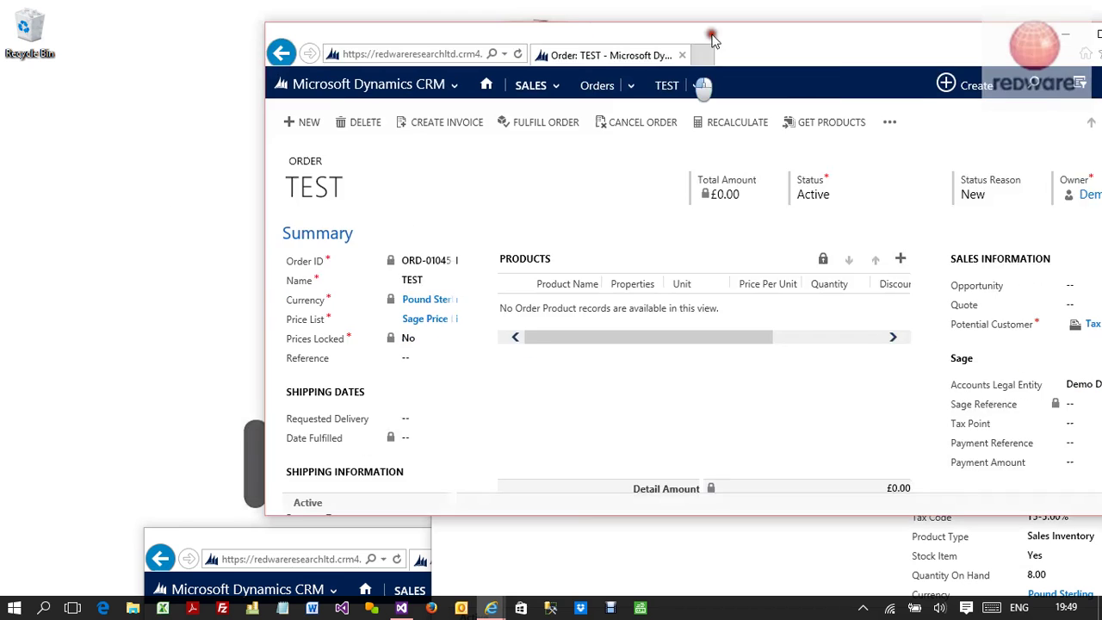
Assign tax code T2 - 0.00% to the Tax Demo PLC account and save it
double_click(293, 542)
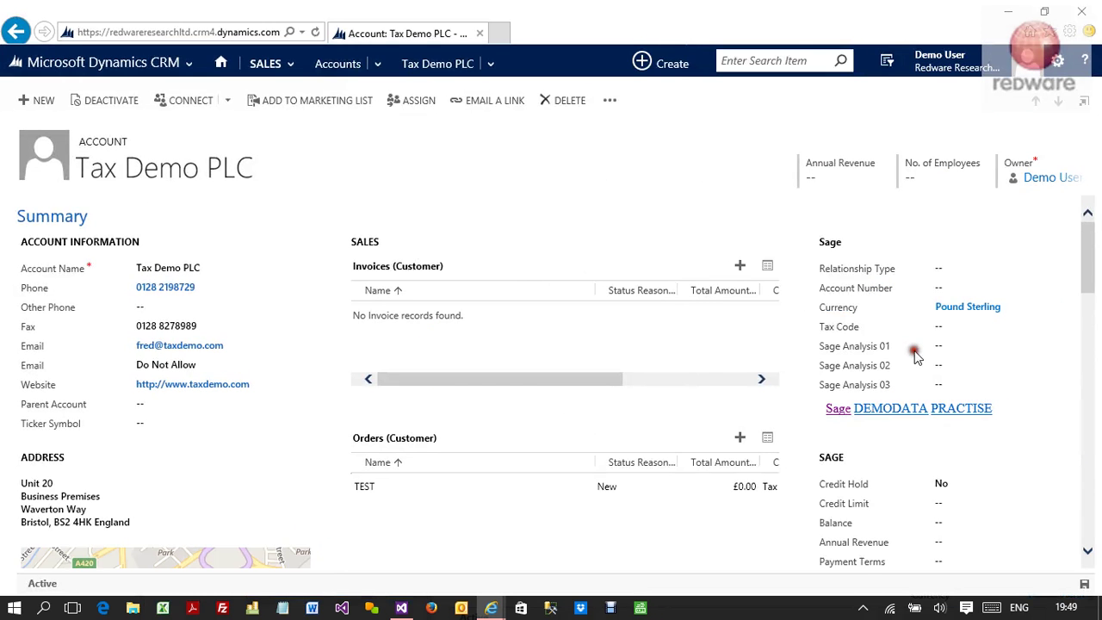
left_click(958, 329)
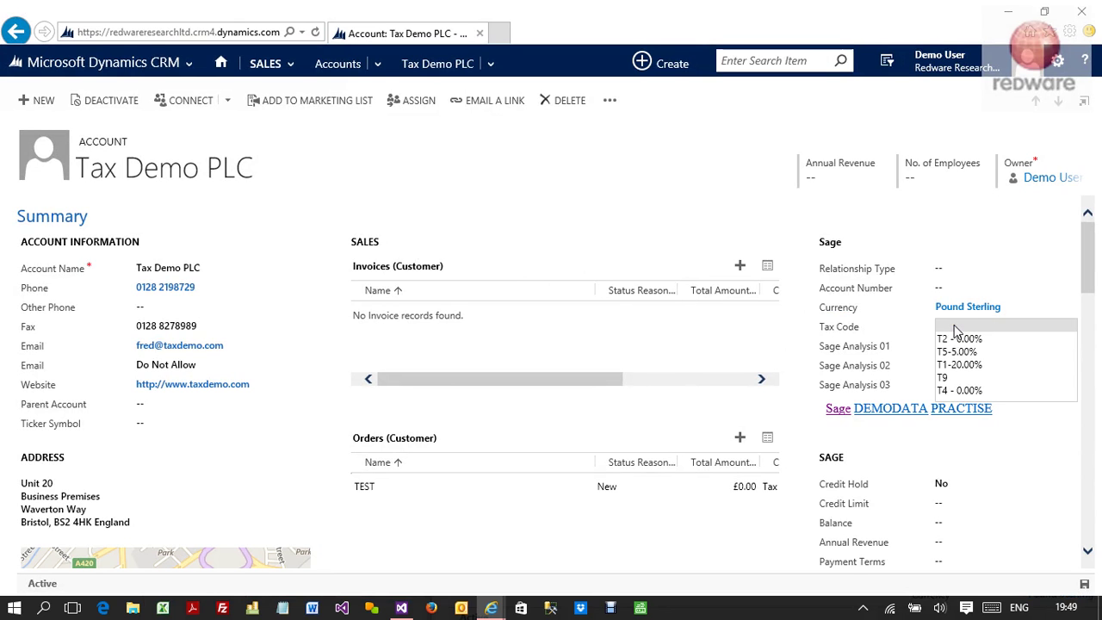
left_click(961, 341)
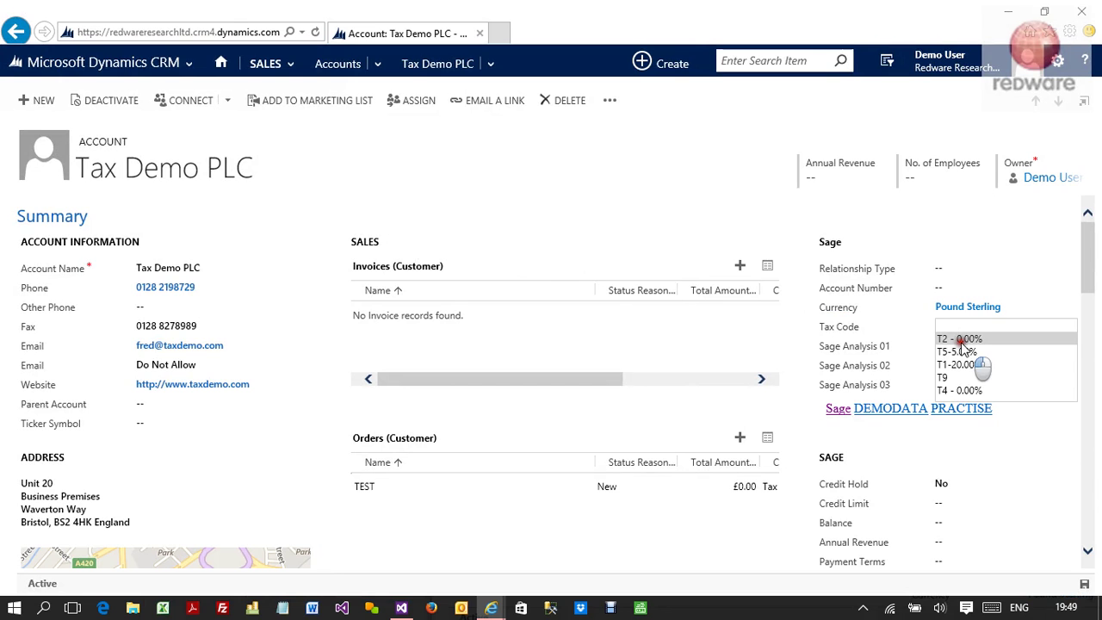
left_click(962, 341)
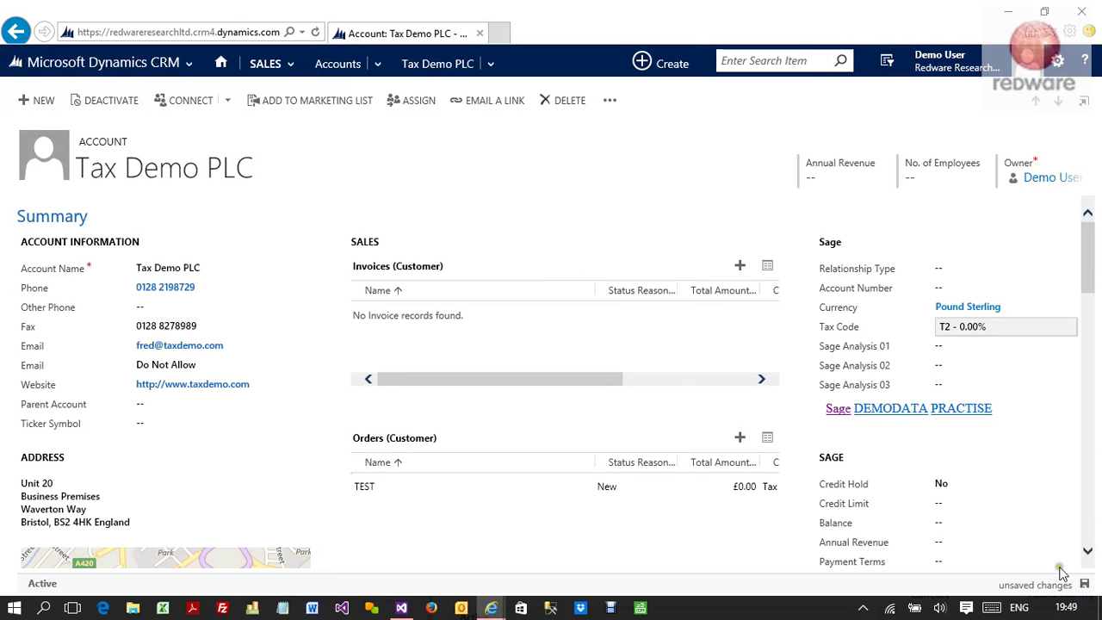
left_click(1084, 584)
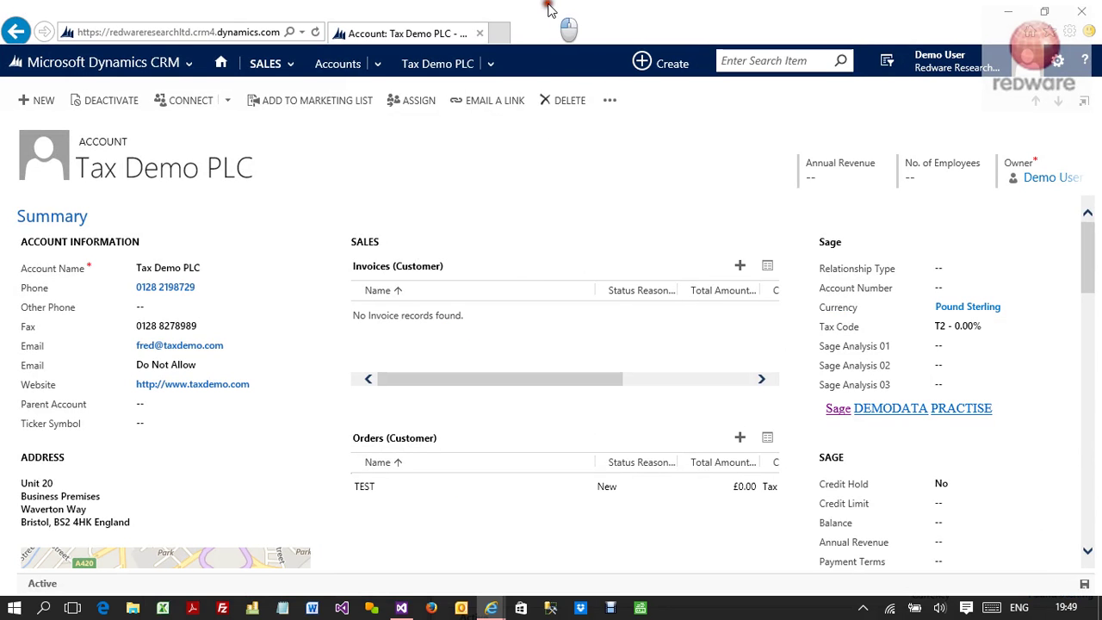
left_click_drag(558, 12, 740, 435)
Add a 10gb Hard Drive line to order TEST, taxed at T2-0.00% for a £10.00 total
left_click(762, 402)
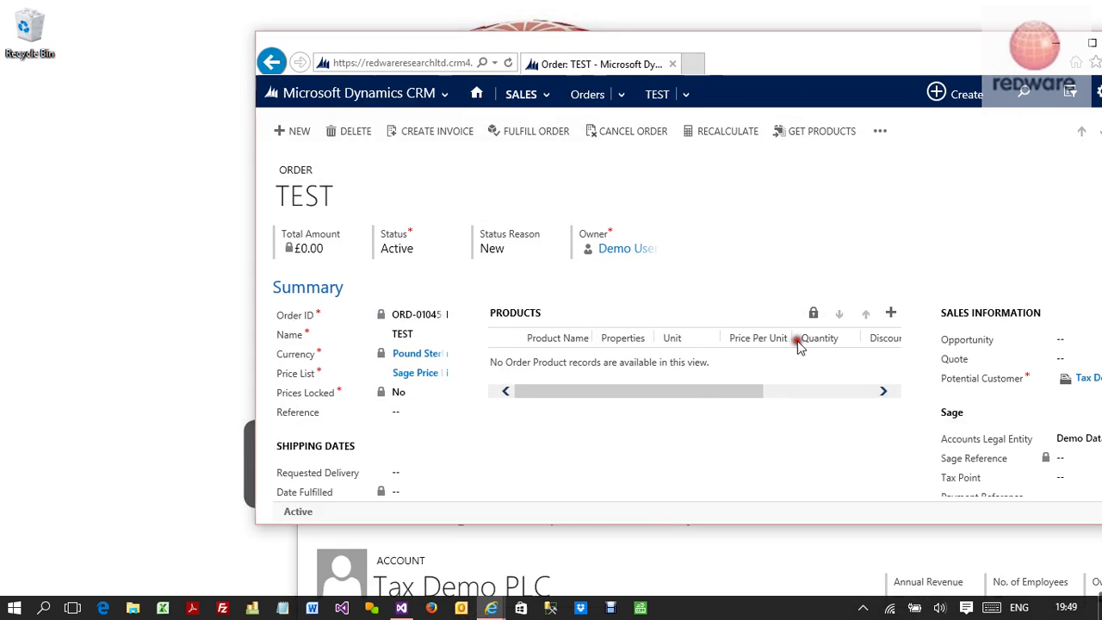
left_click(891, 315)
left_click(913, 339)
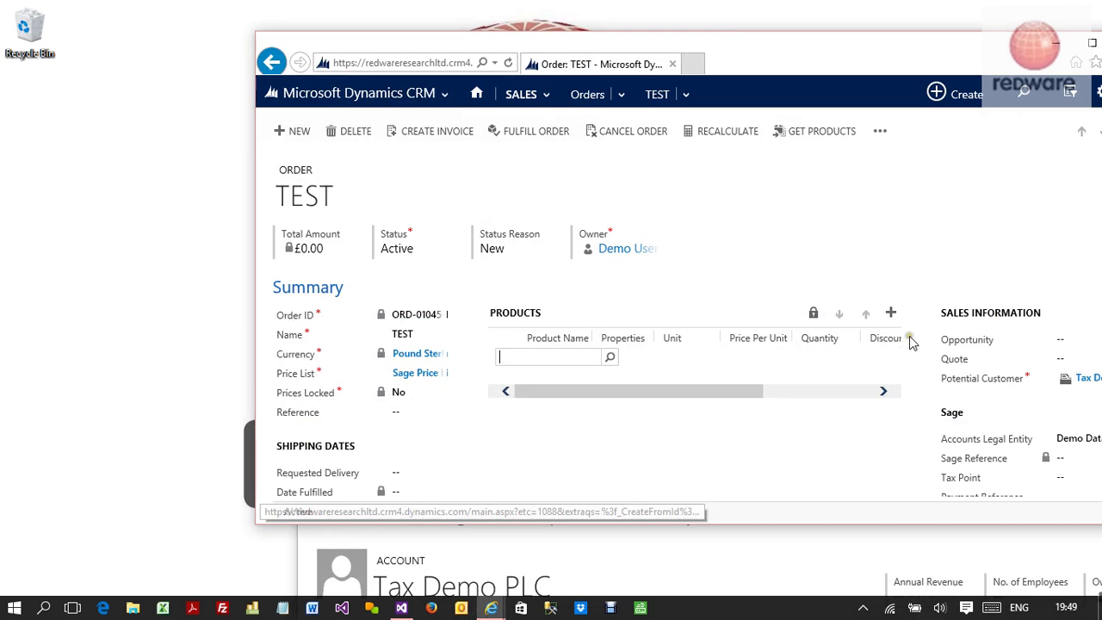
left_click(608, 357)
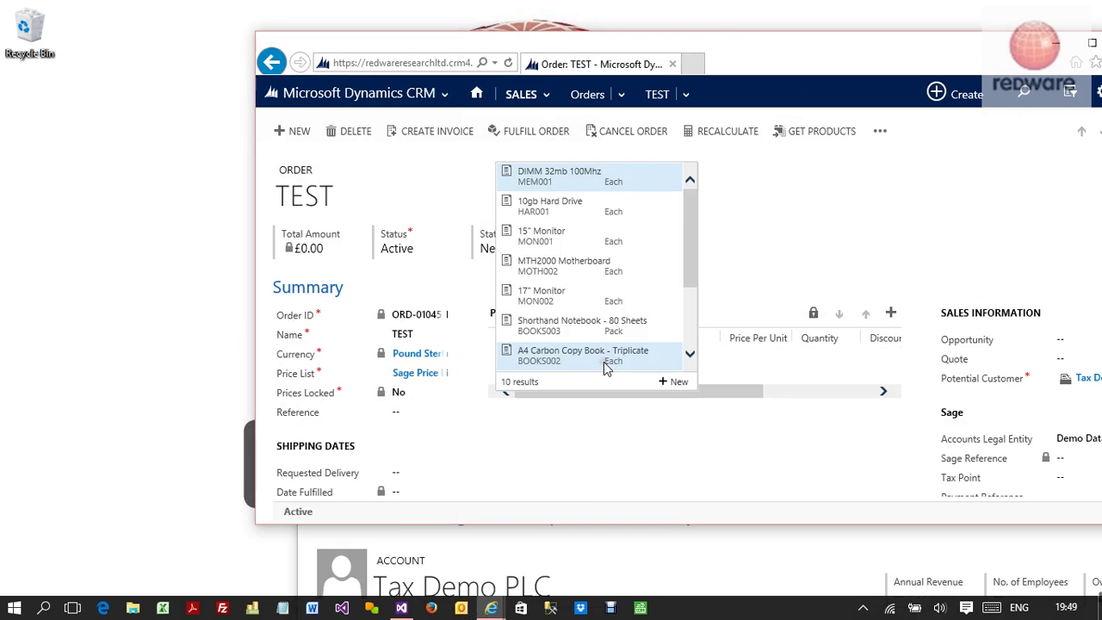
left_click(552, 208)
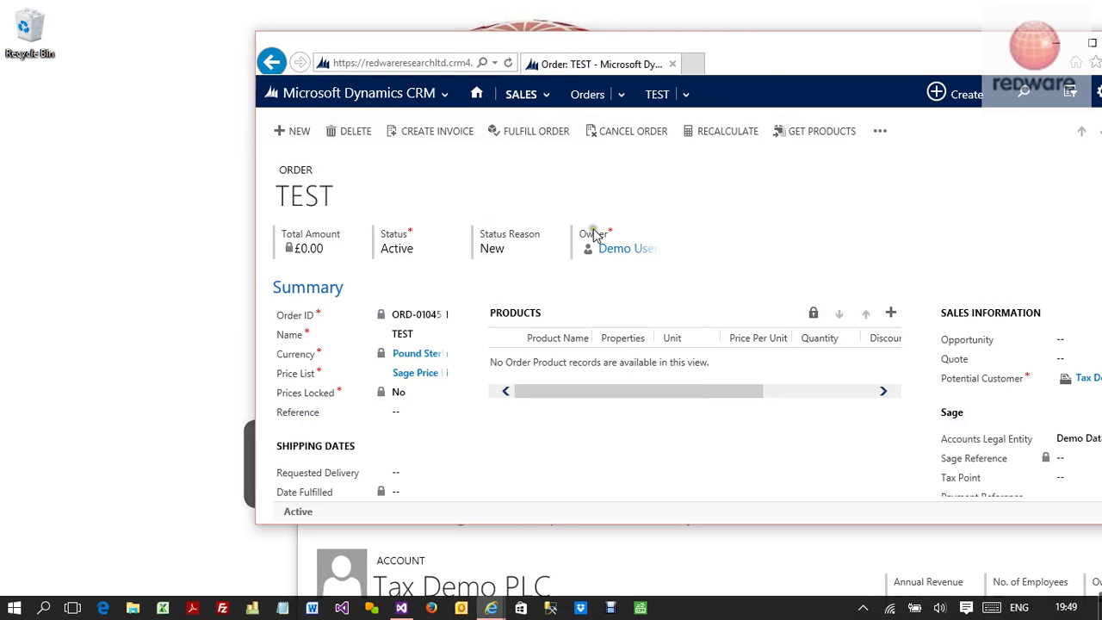
double_click(737, 40)
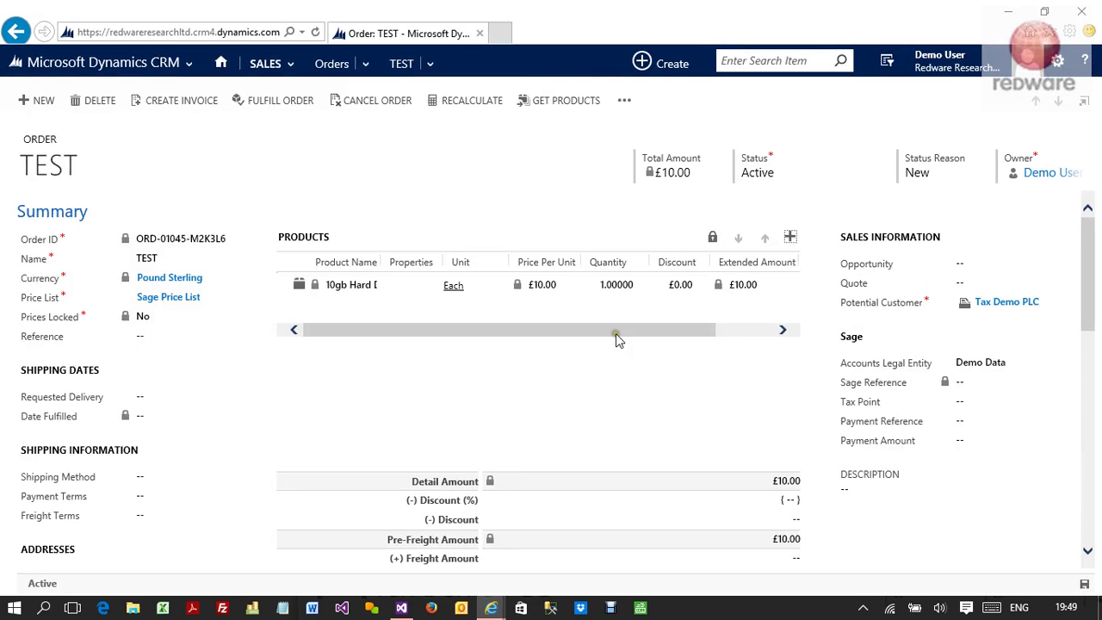
left_click(487, 285)
Override the hard drive line's tax code to T1-20.00% and save, giving £2.00 tax and £12.00 total
double_click(487, 284)
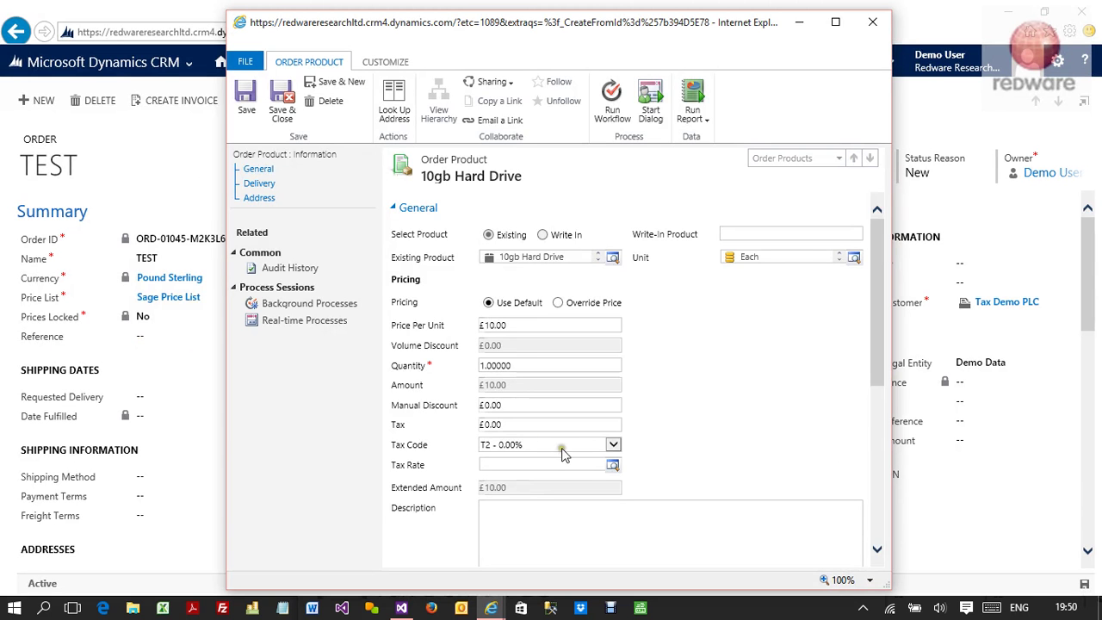
left_click(561, 455)
left_click(557, 456)
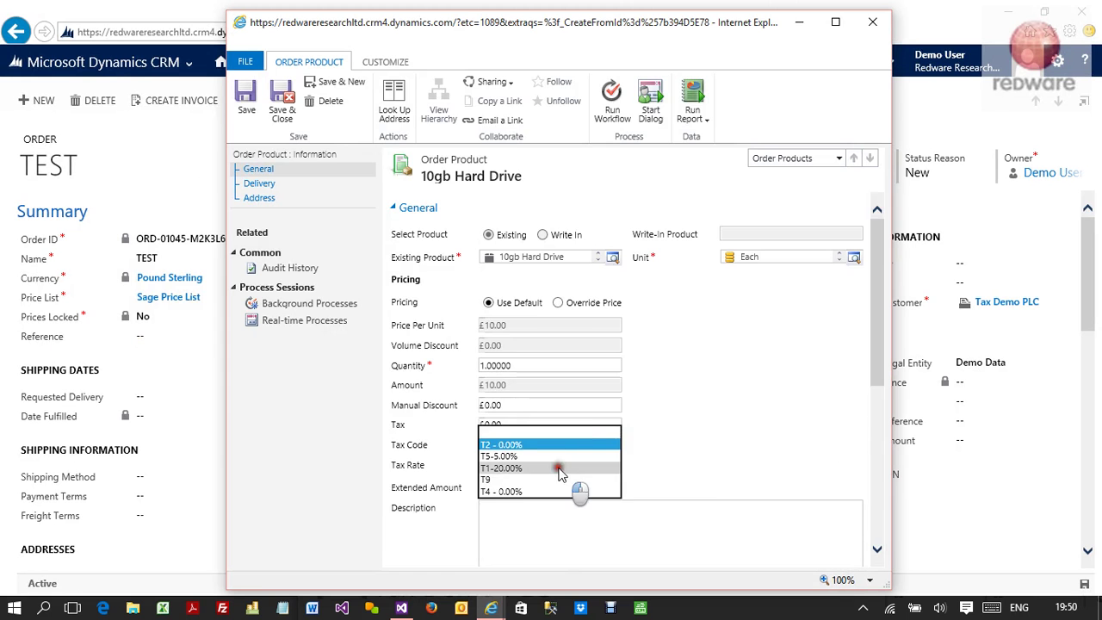
left_click(574, 469)
left_click(258, 110)
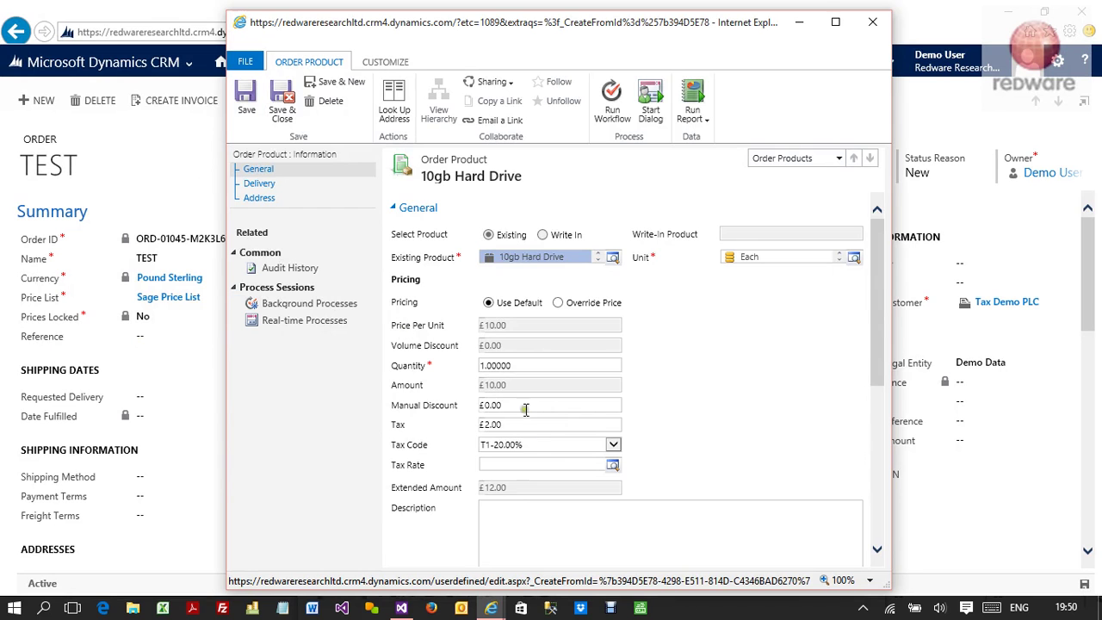
left_click(611, 445)
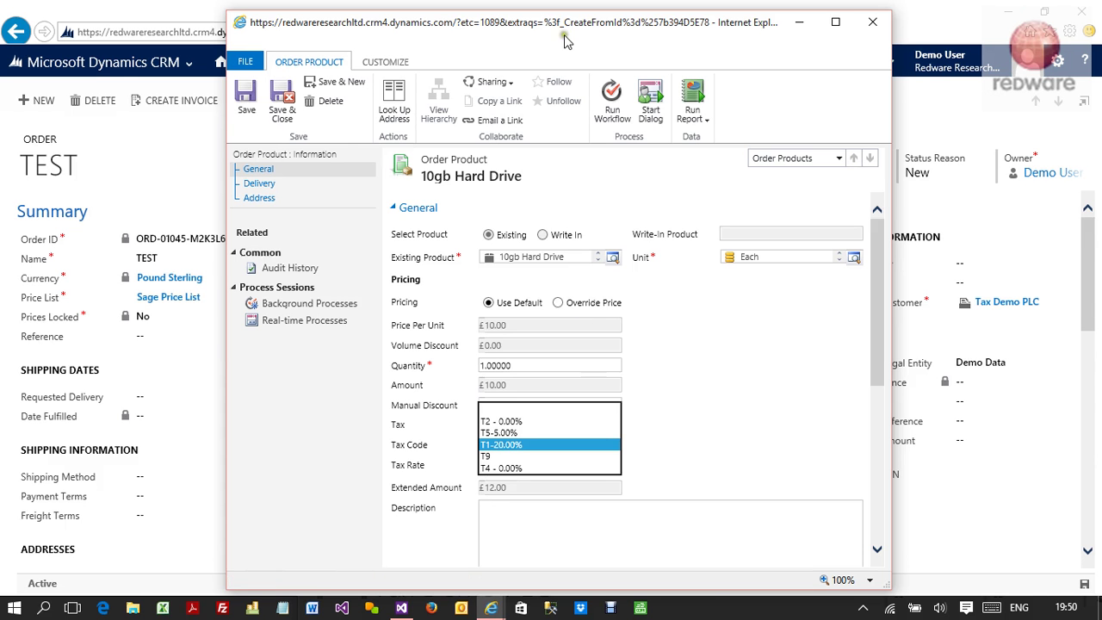
left_click_drag(572, 21, 759, 459)
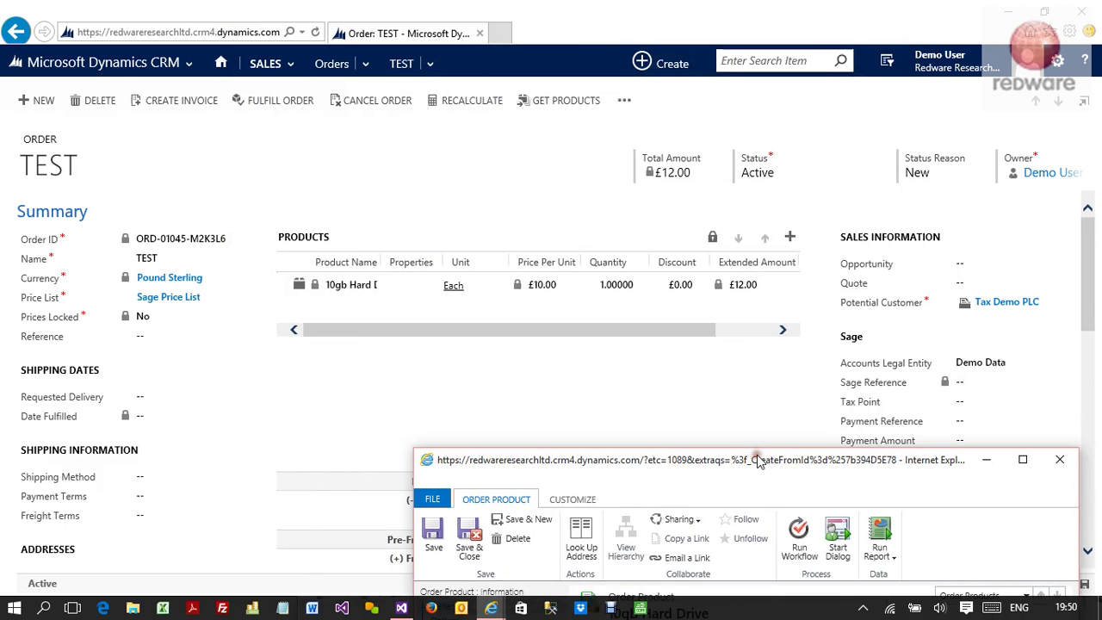